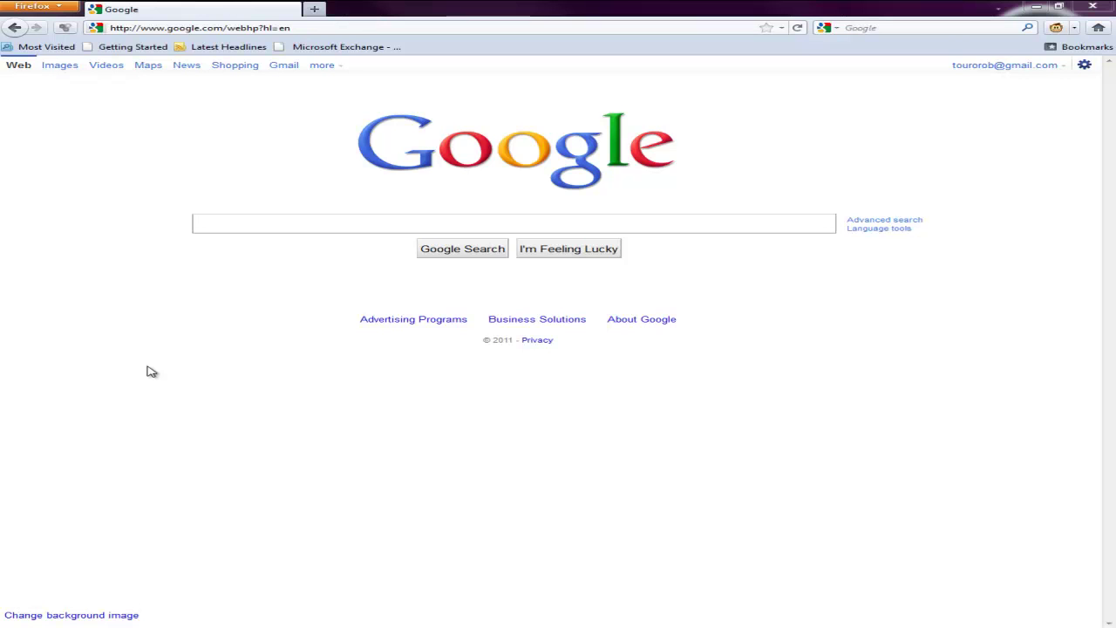
- Run a Google search for 'olympics'
click(337, 66)
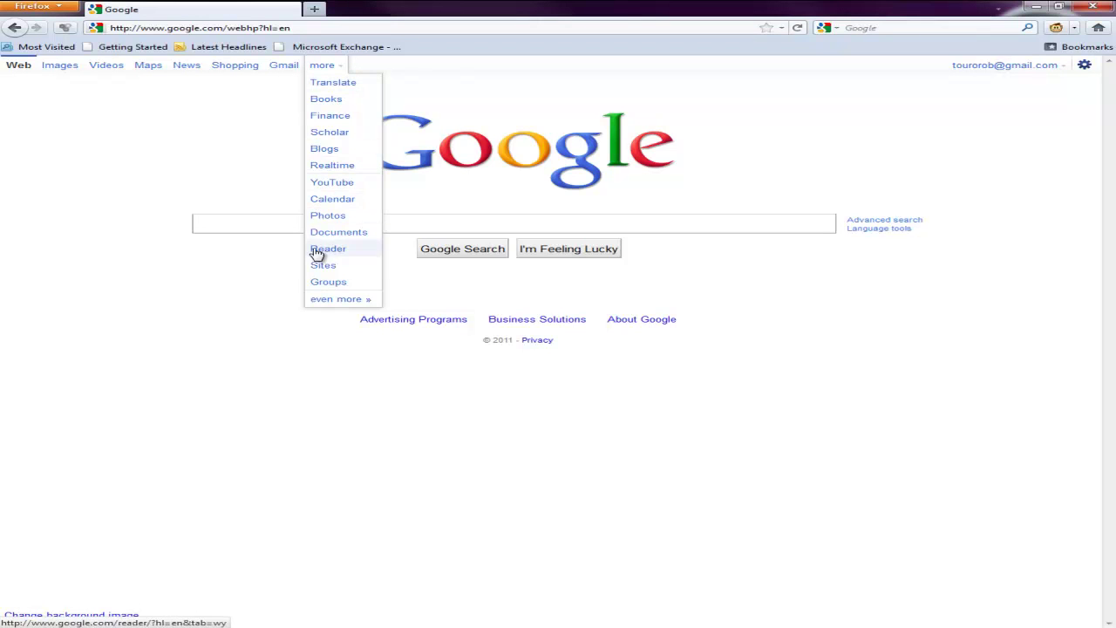
click(250, 187)
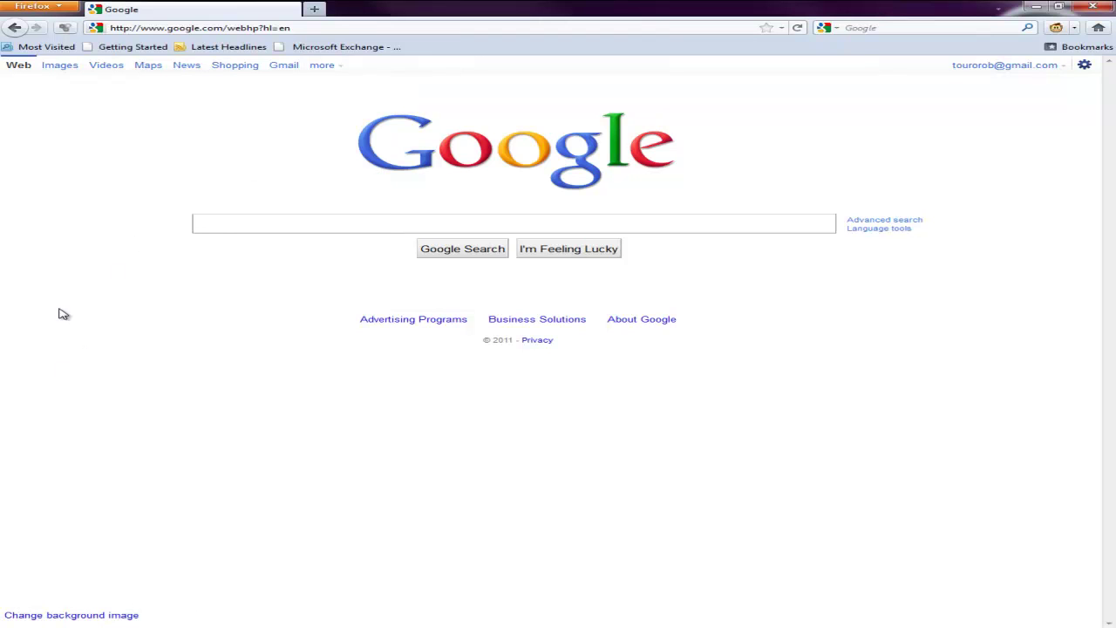
click(225, 225)
text(oly)
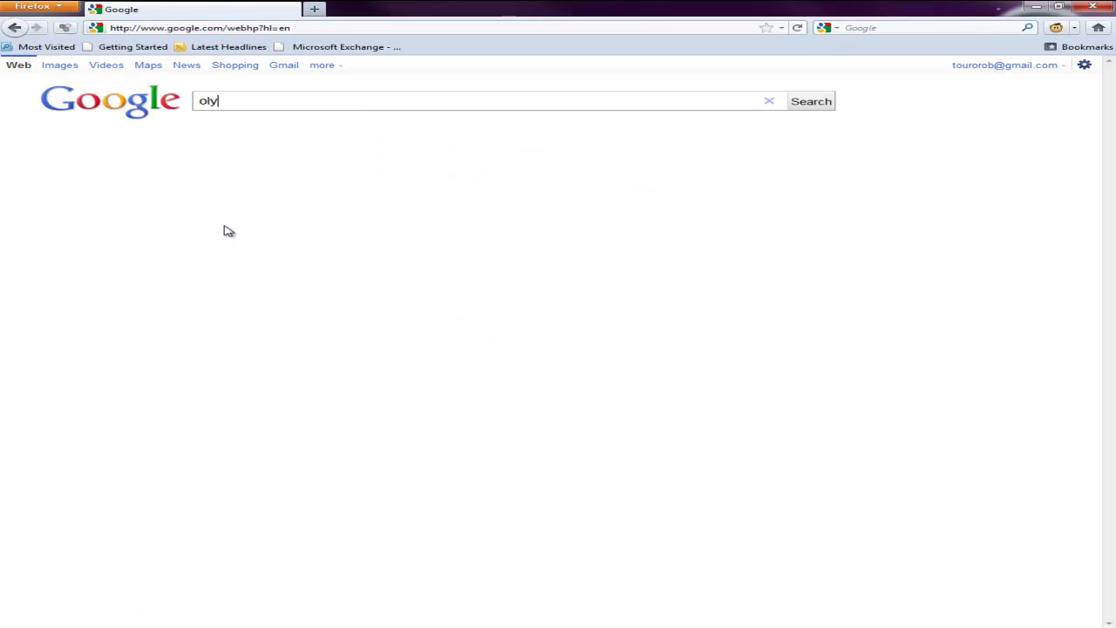
text(mpics)
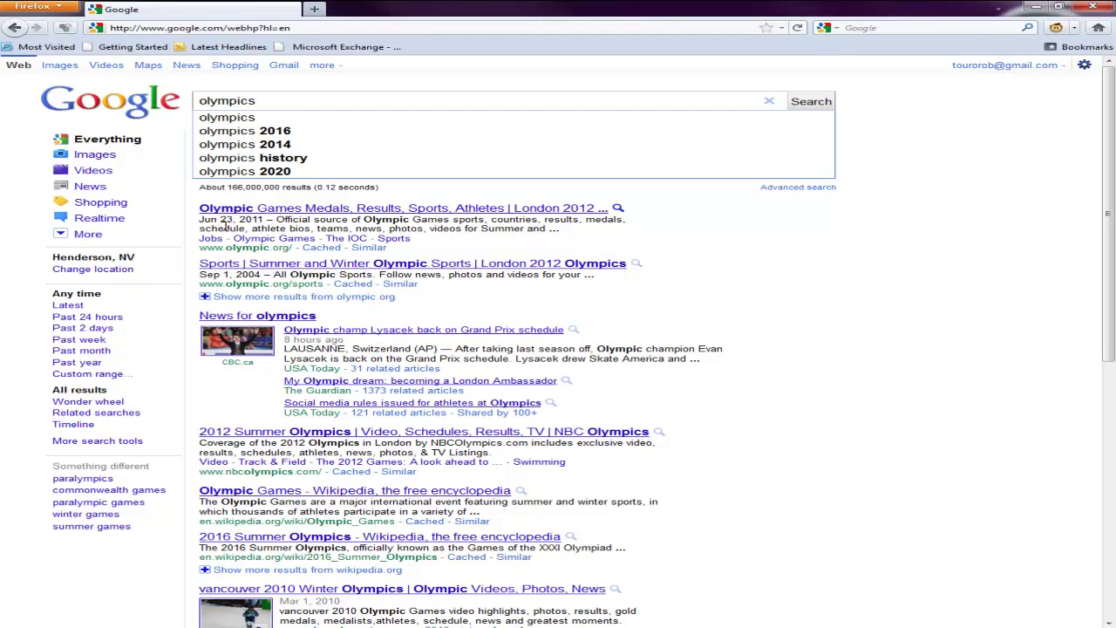
key(Return)
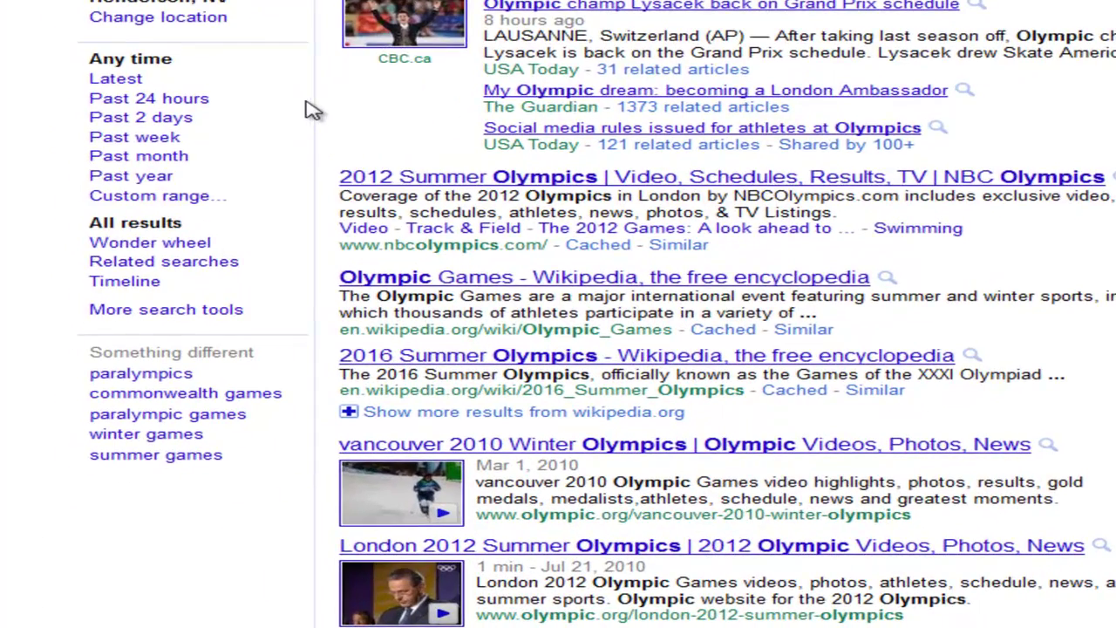
- In the Wonder wheel, branch through olympics medals and olympics basketball medals to medals men's olympic basketball
click(150, 251)
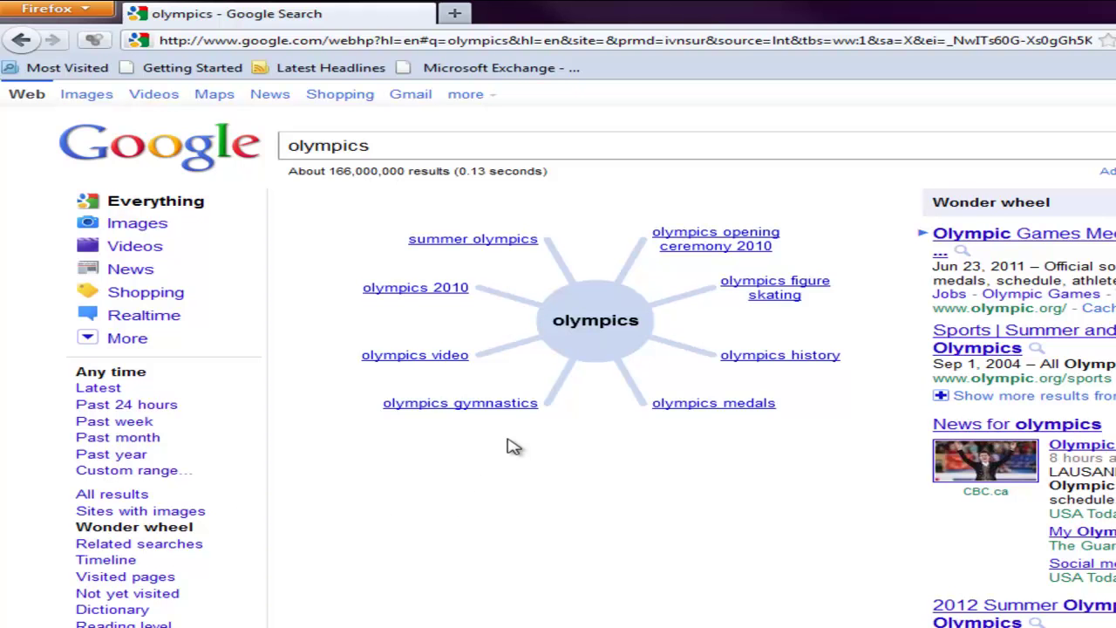
click(692, 405)
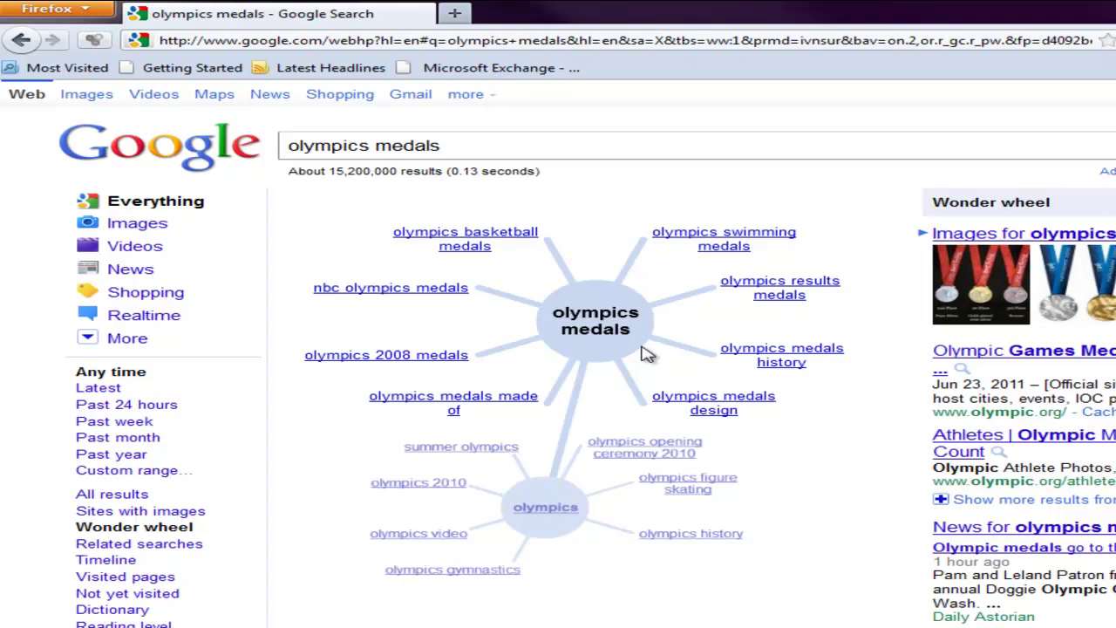
click(490, 244)
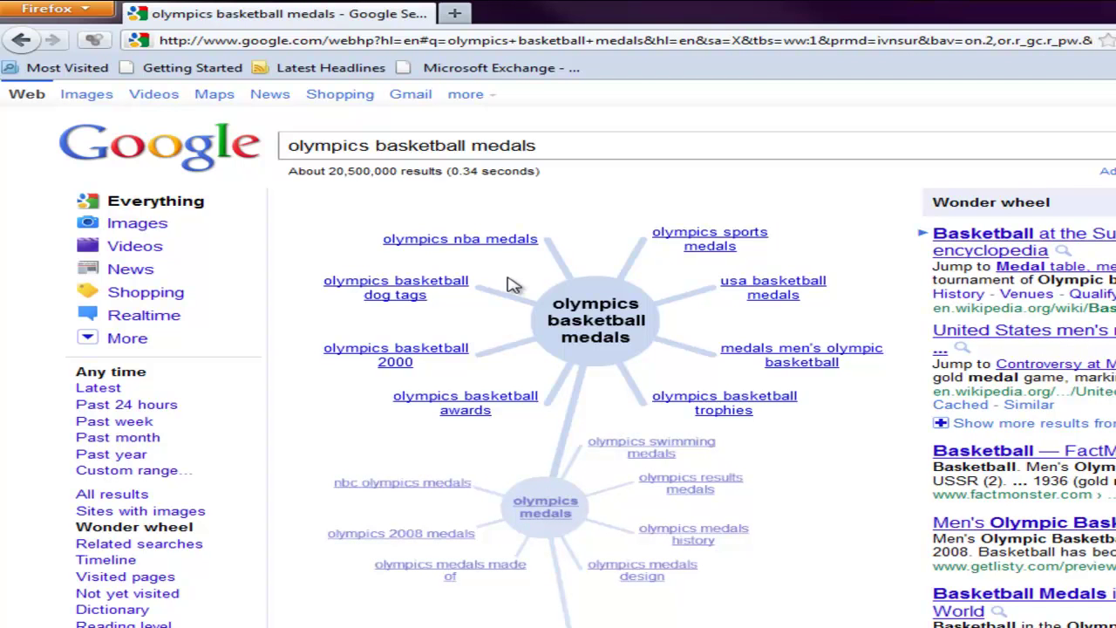
click(785, 362)
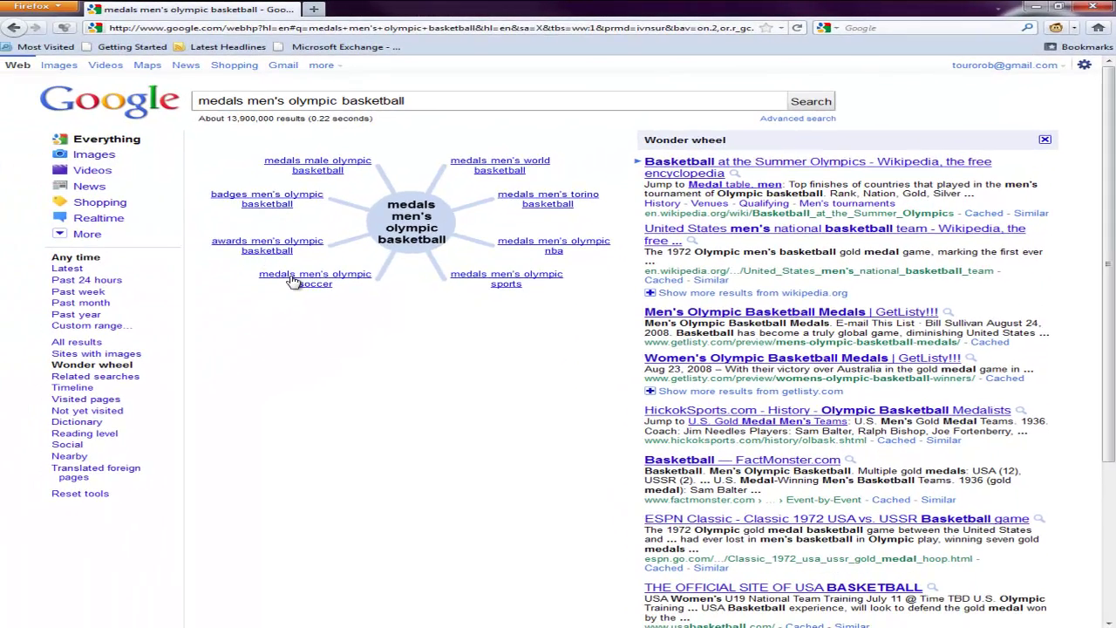
- Branch the Wonder wheel to 'medals men's olympic soccer' and place the cursor in the search box
click(295, 278)
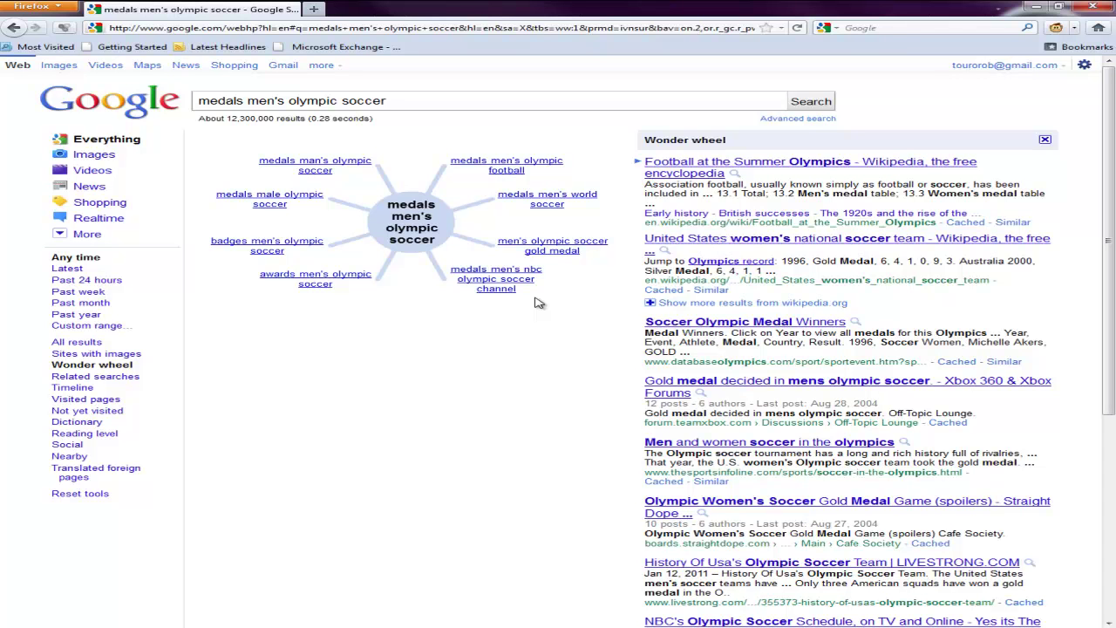
click(421, 109)
- Replace the old query with 'civil war' and run the search
key(BackSpace)
key(BackSpace)
key(BackSpace)
key(BackSpace)
key(BackSpace)
key(BackSpace)
key(BackSpace)
key(BackSpace)
key(BackSpace)
key(BackSpace)
key(BackSpace)
key(BackSpace)
key(BackSpace)
key(BackSpace)
key(BackSpace)
key(BackSpace)
key(BackSpace)
key(BackSpace)
key(BackSpace)
key(BackSpace)
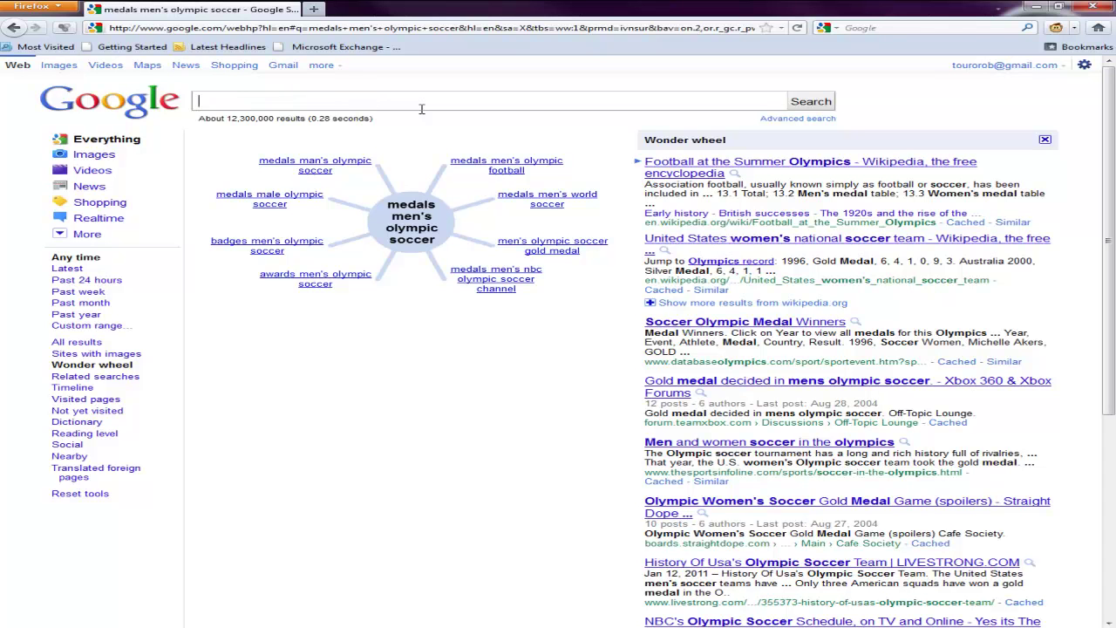
text(cil)
text(vil war)
key(Return)
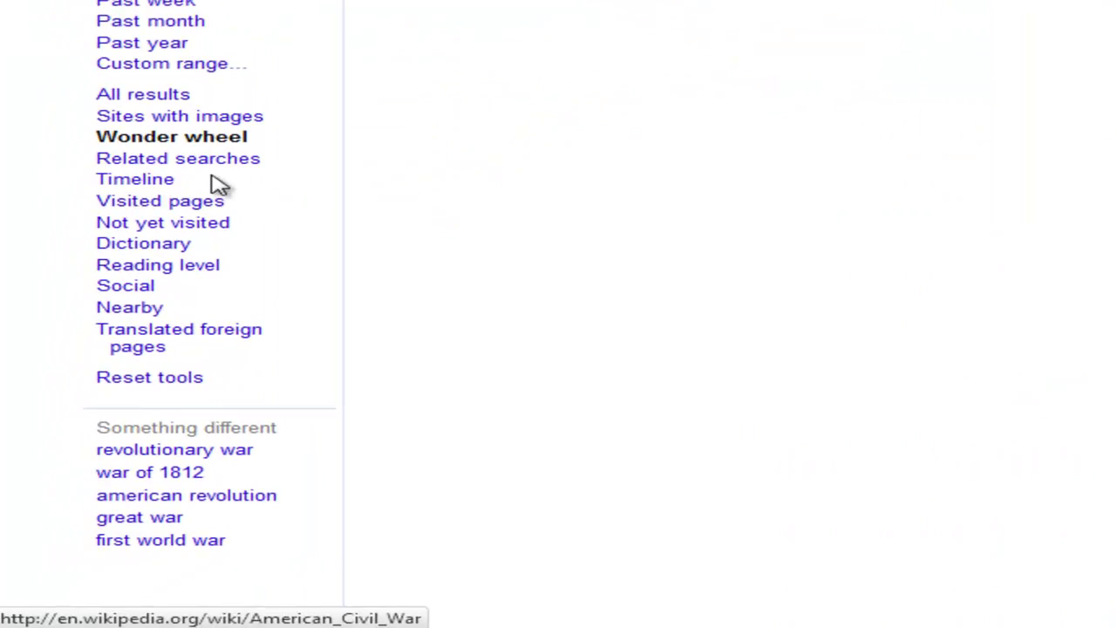
- Show the civil war results as a Timeline spanning 1600–2011
click(137, 184)
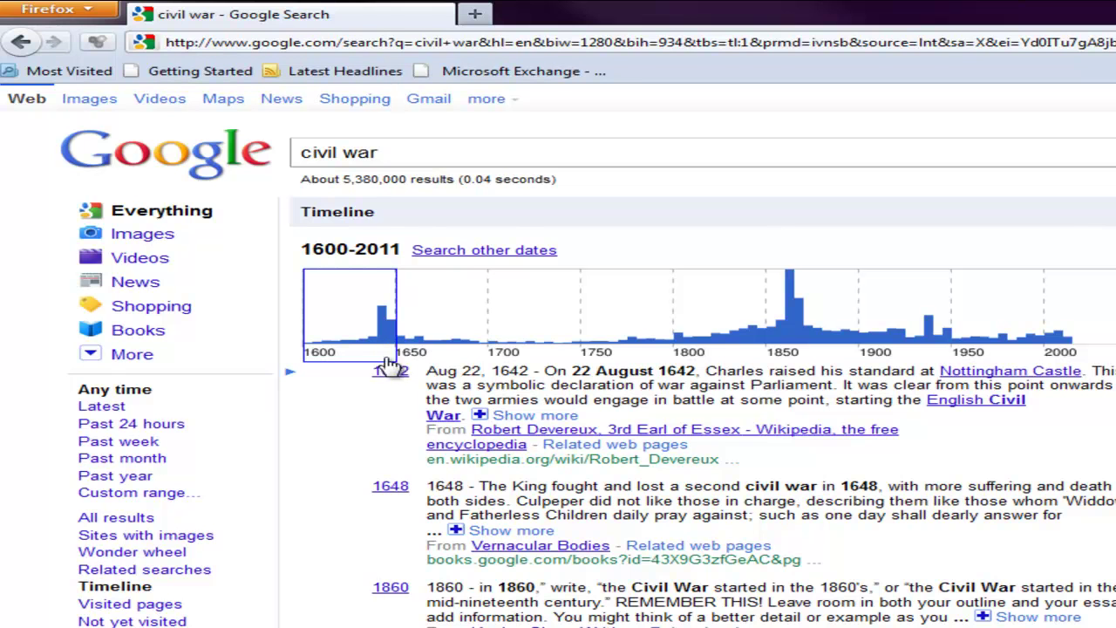
- Narrow the civil war timeline to 1600–49, about 50,100 results
click(389, 338)
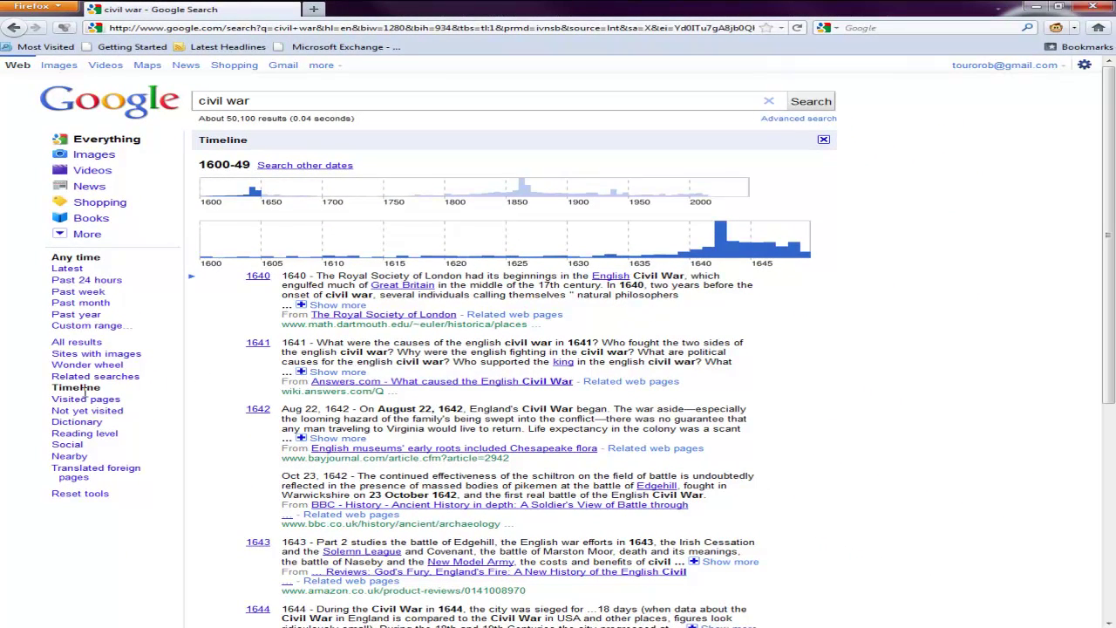
- Go back to the full 1600–2011 timeline, then return to the Wonder wheel view
click(16, 28)
click(106, 365)
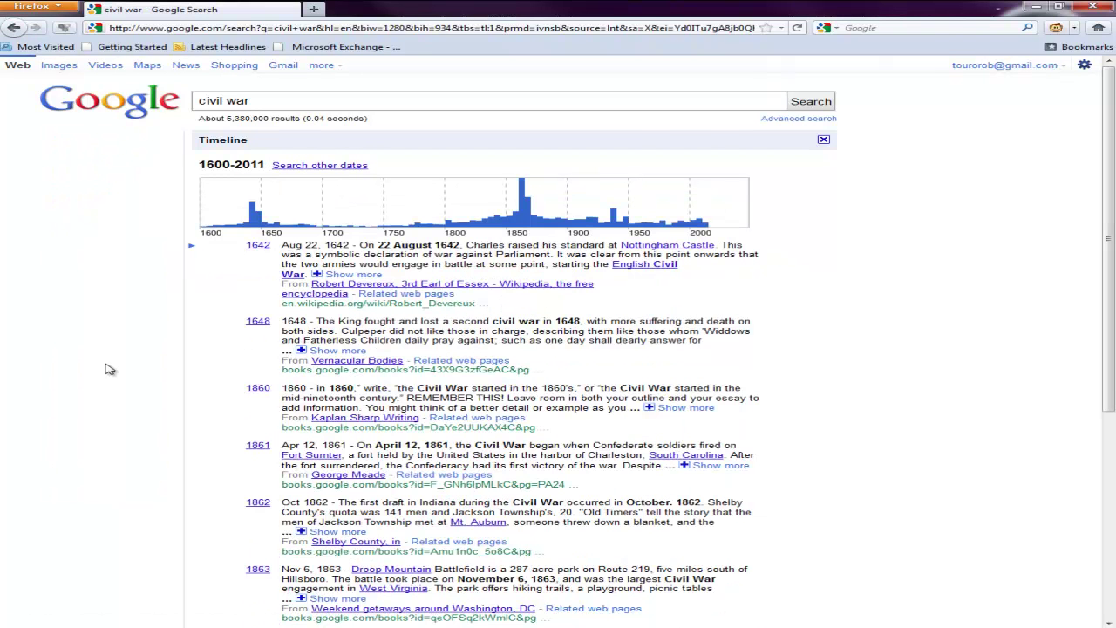